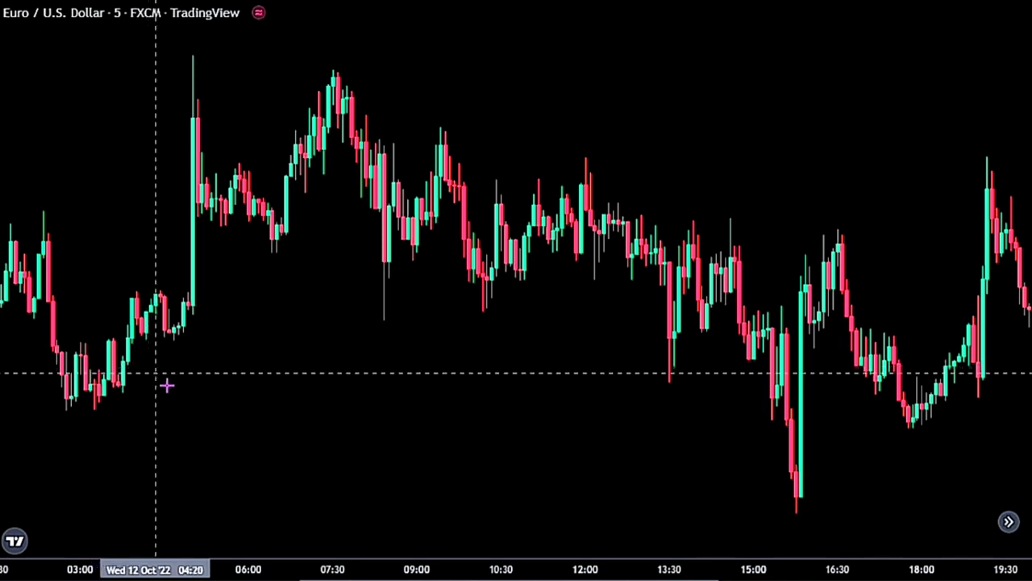
- Open the Indicators dialog over the EUR/USD 5-minute FXCM chart with the / shortcut
key("slash")
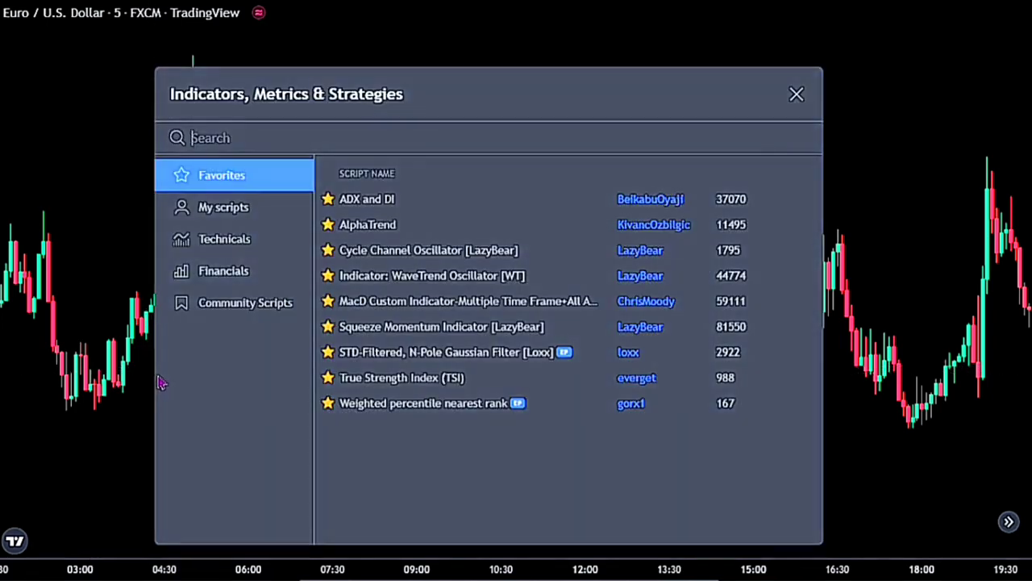
- Search 'SESS', add the Sessions community script, and close the indicator list
type("SESSION")
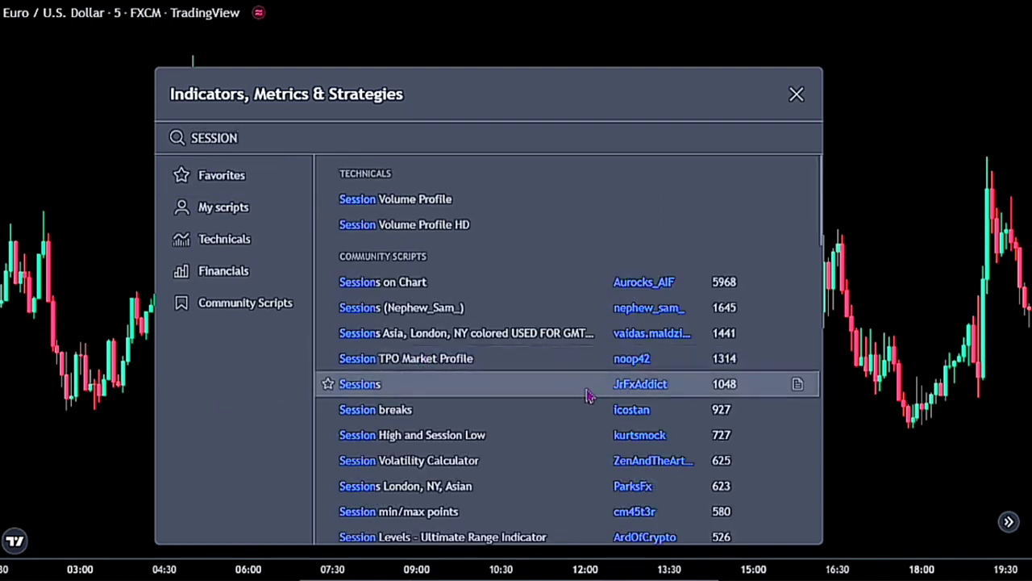
left_click(562, 394)
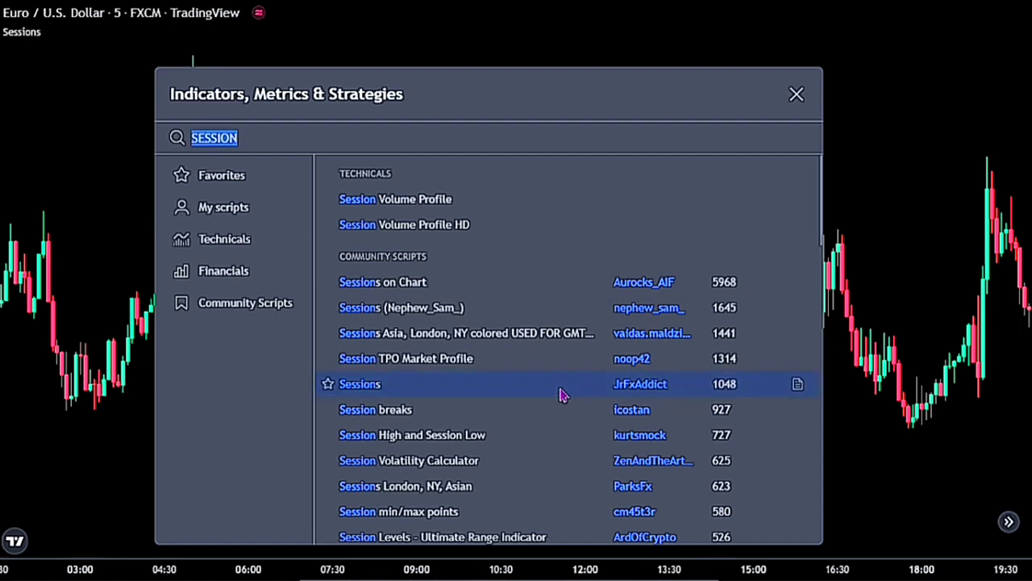
left_click(797, 97)
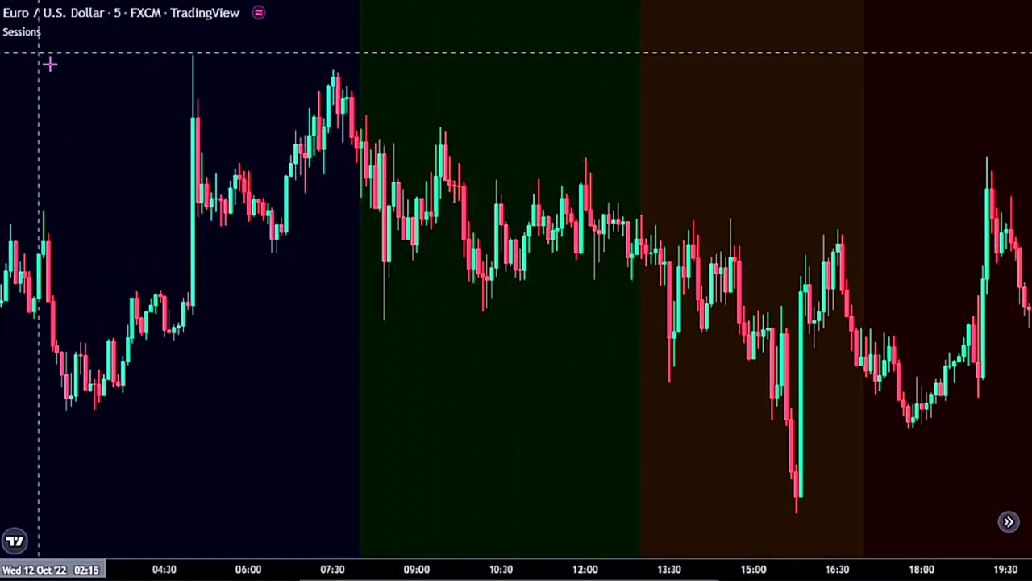
- Open the Sessions indicator's settings from the legend and position the dialog in view
mouse_move(32, 39)
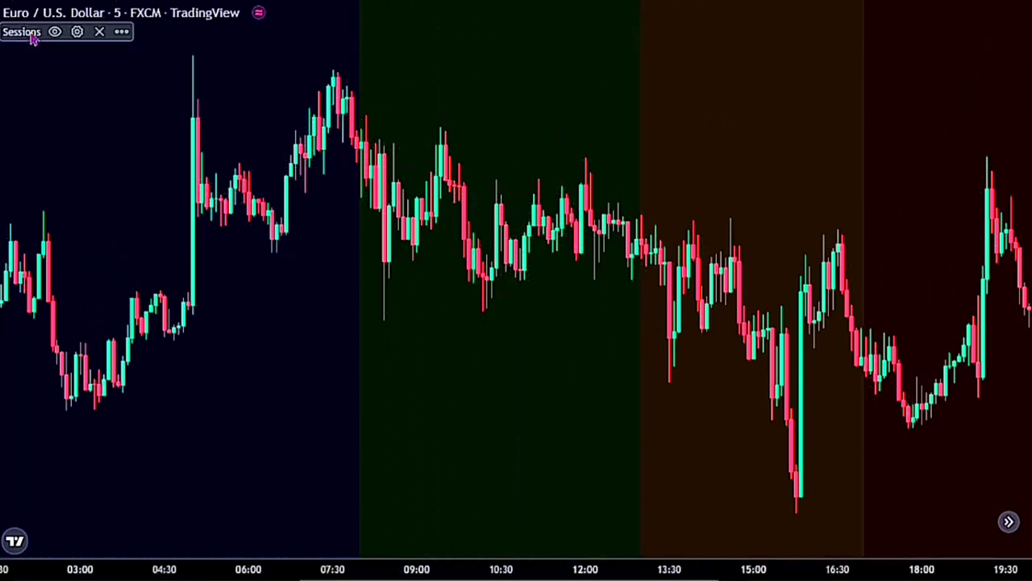
left_click(78, 33)
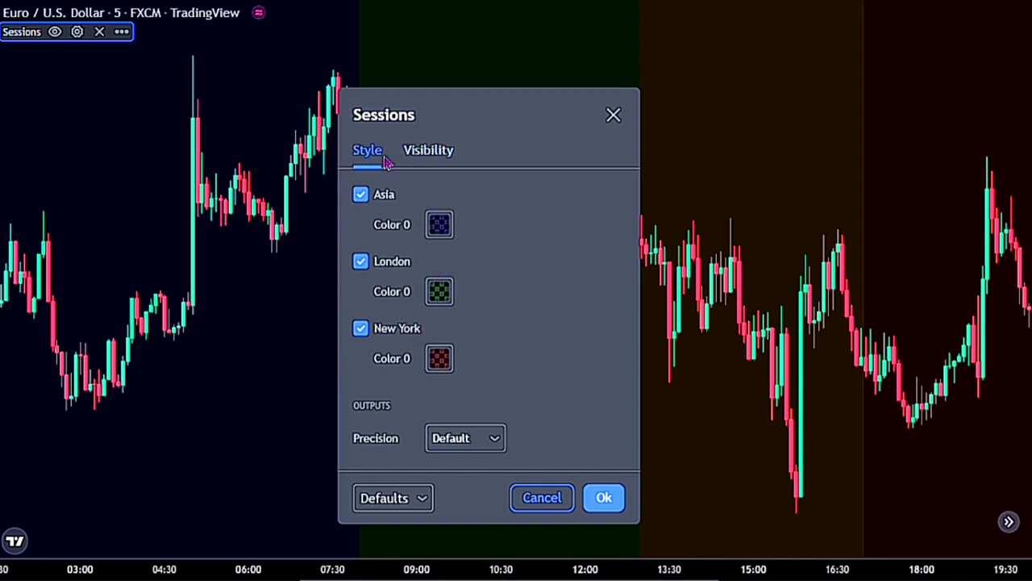
left_click_drag(472, 139, 224, 232)
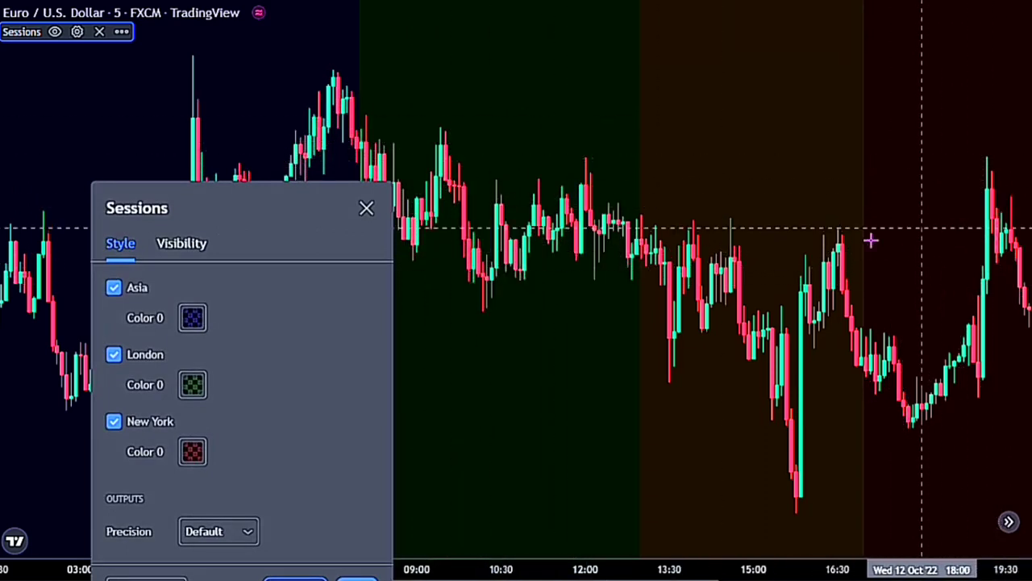
left_click_drag(293, 210, 375, 149)
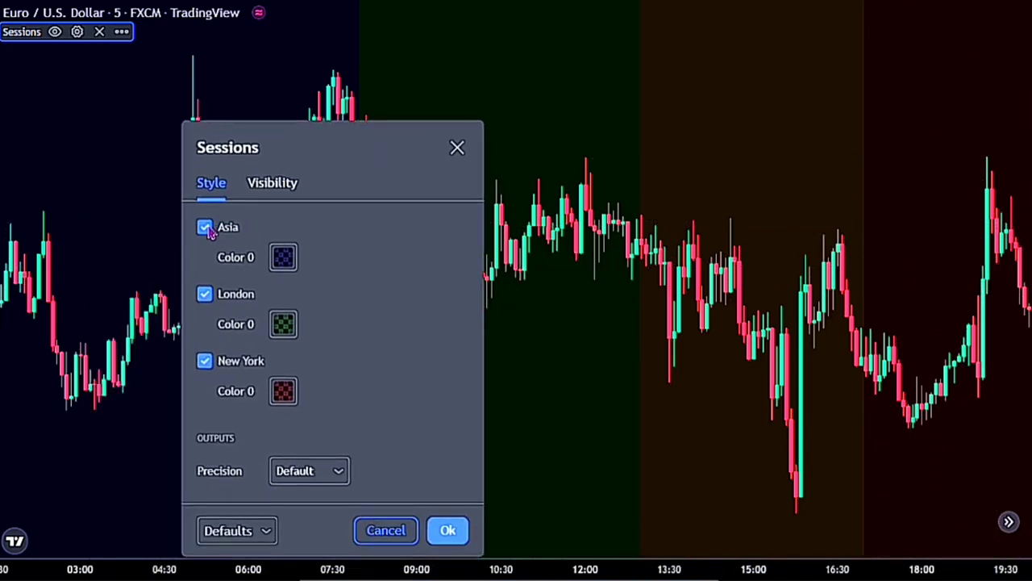
- Set London and New York Color 0 opacity to 05 and apply the settings
left_click(284, 330)
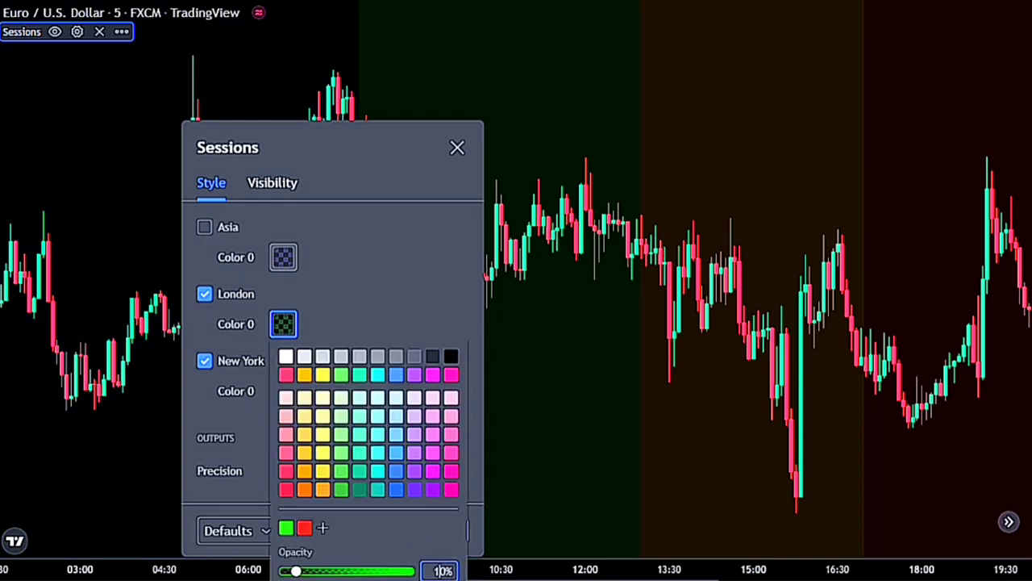
type("0")
type("5")
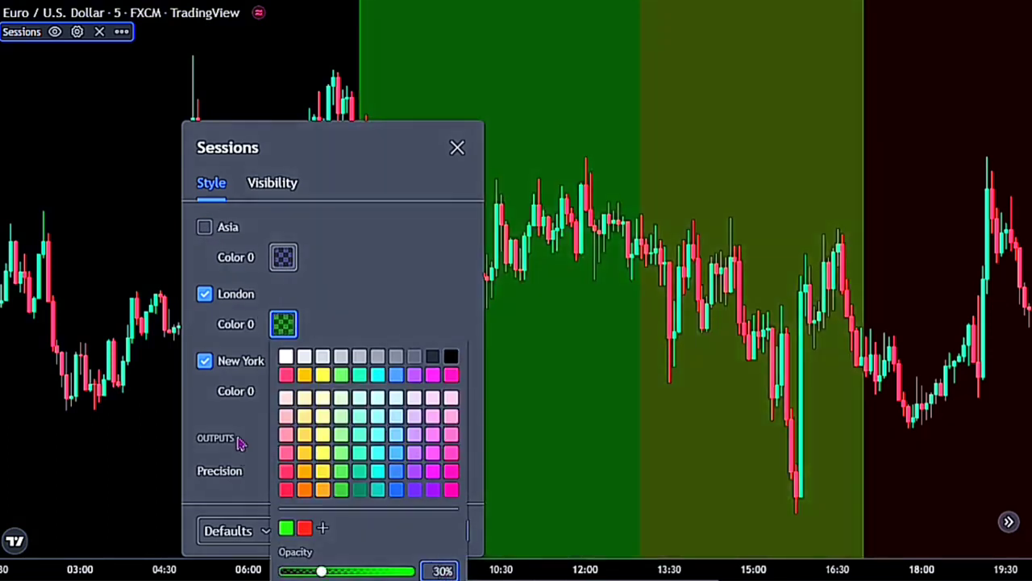
left_click(241, 440)
left_click(283, 391)
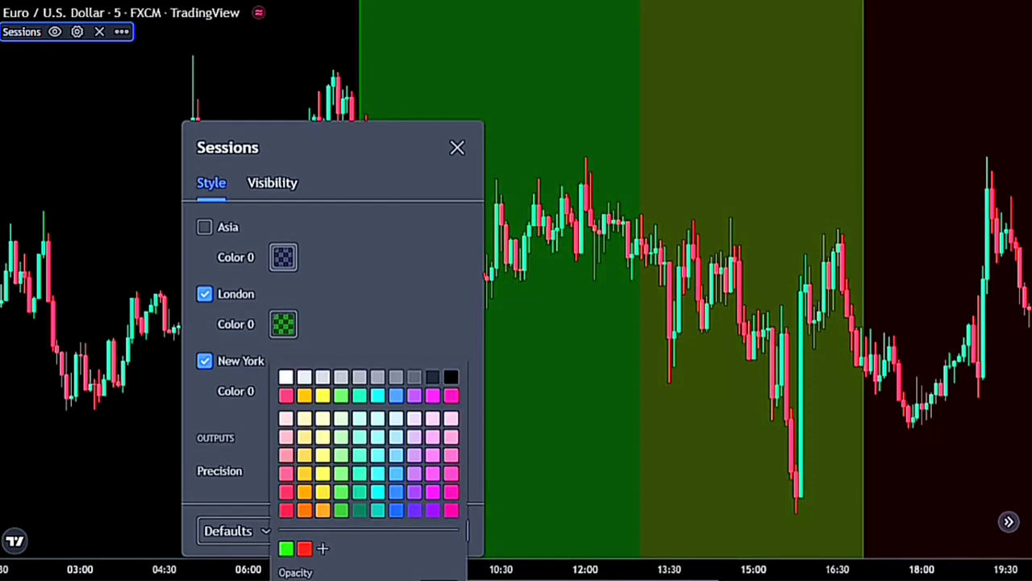
type("0")
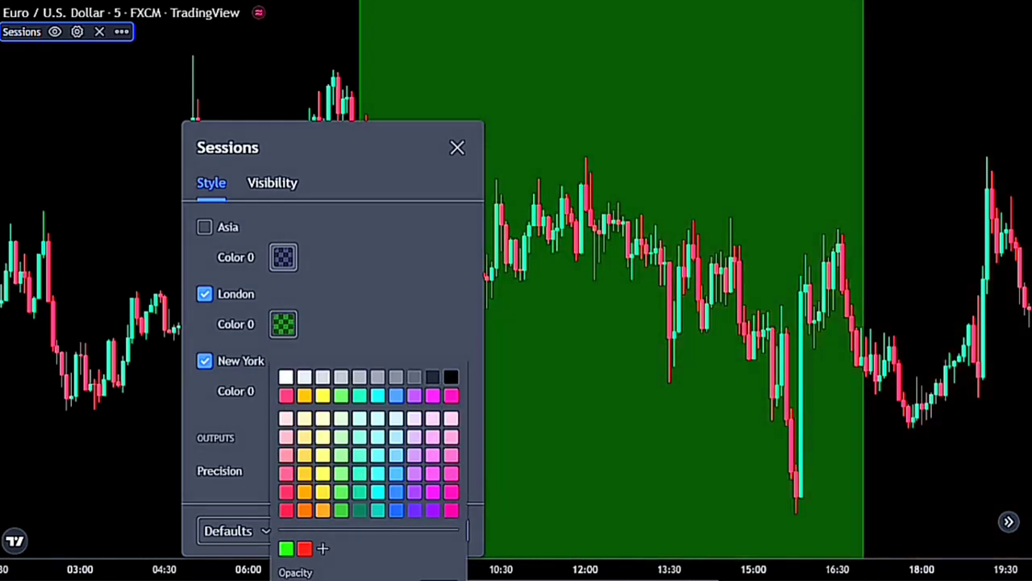
type("5")
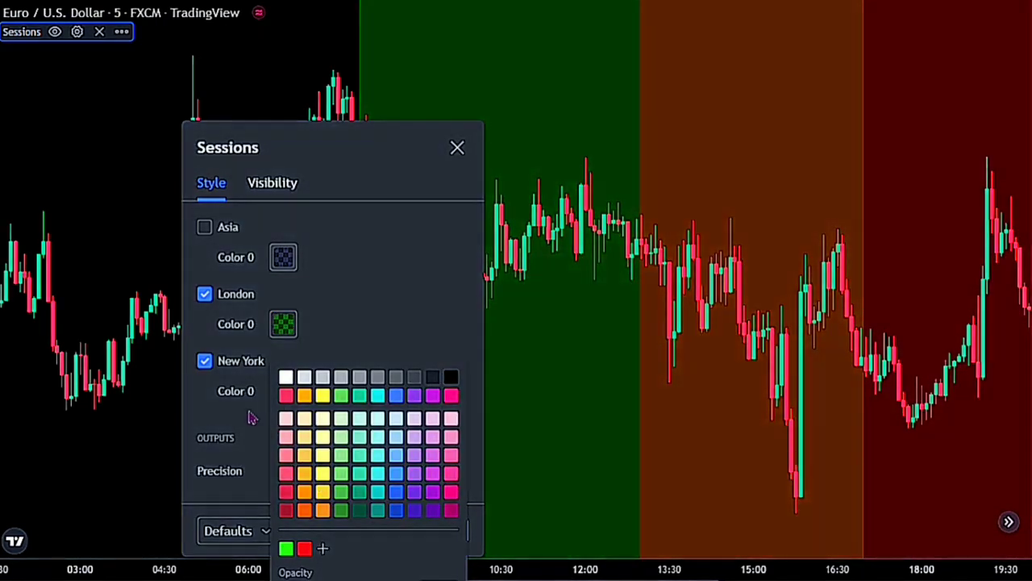
left_click(249, 417)
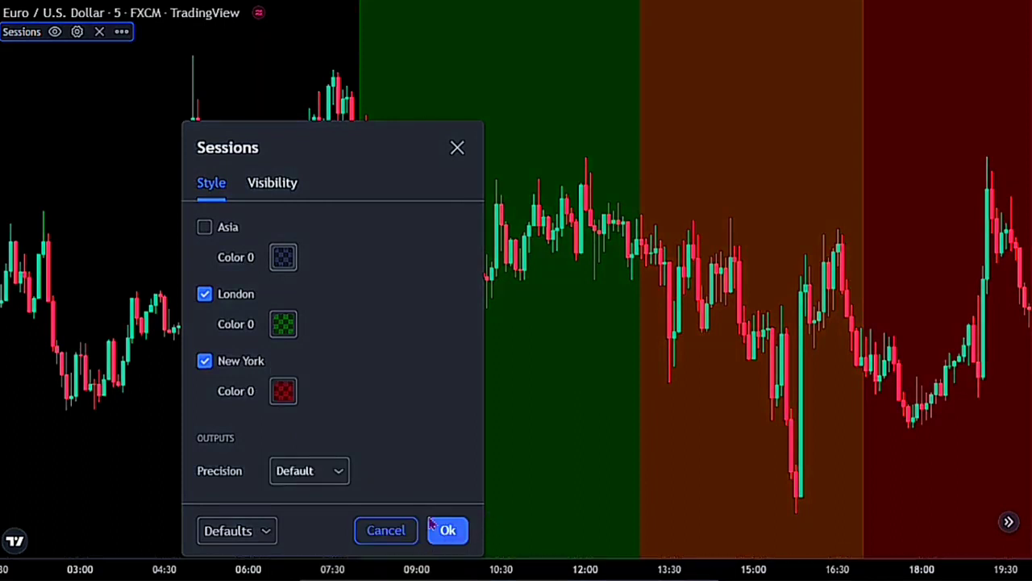
left_click(447, 535)
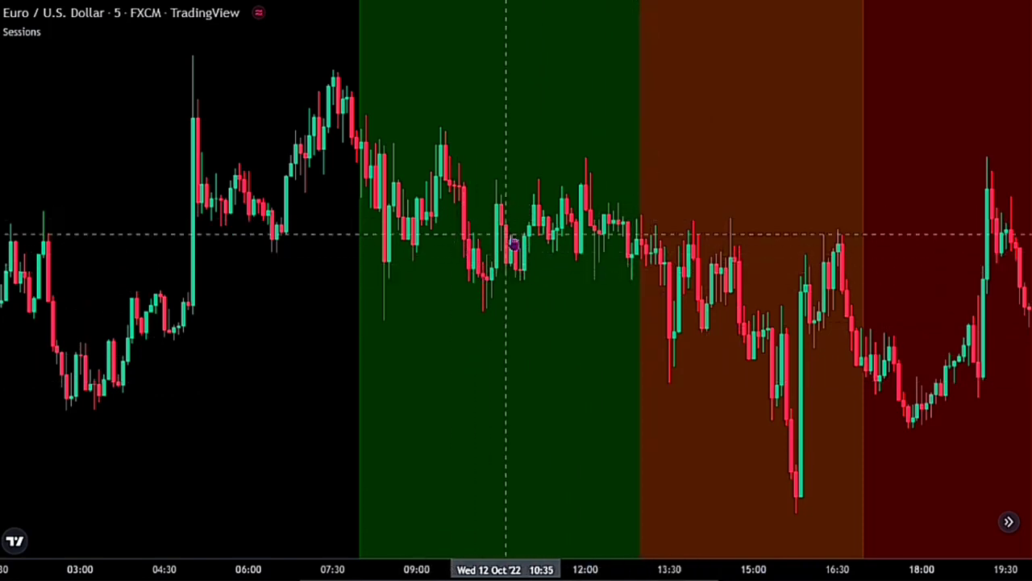
- Scroll the chart to show the later hours through 22:30
scroll(512, 242, "right", 5)
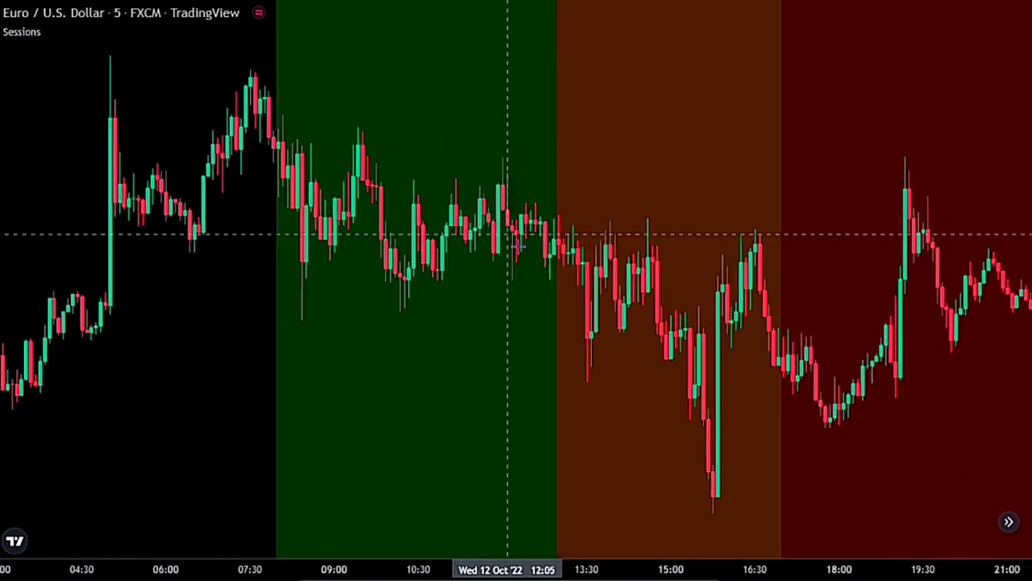
scroll(516, 246, "right", 8)
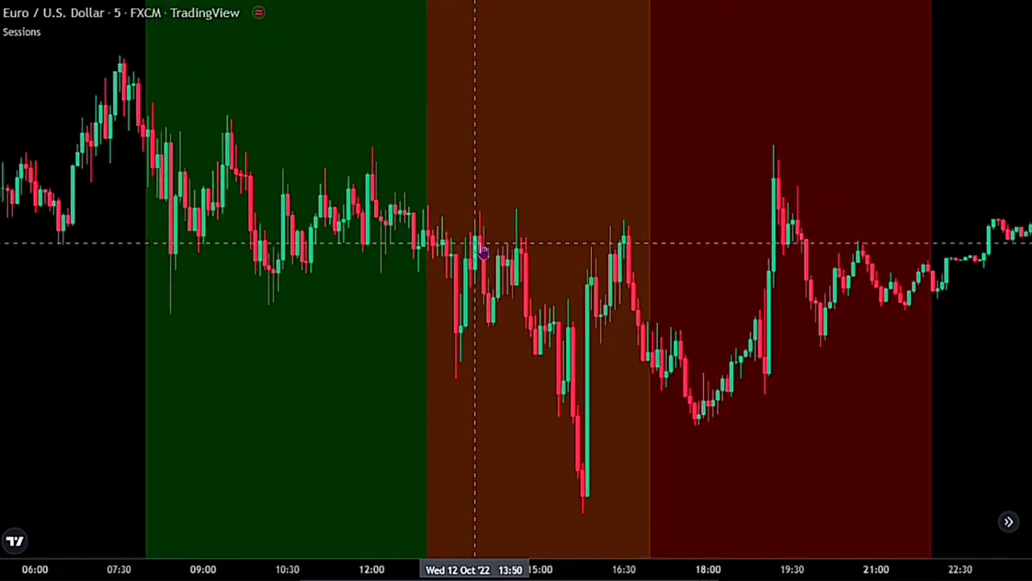
scroll(481, 253, "right", 2)
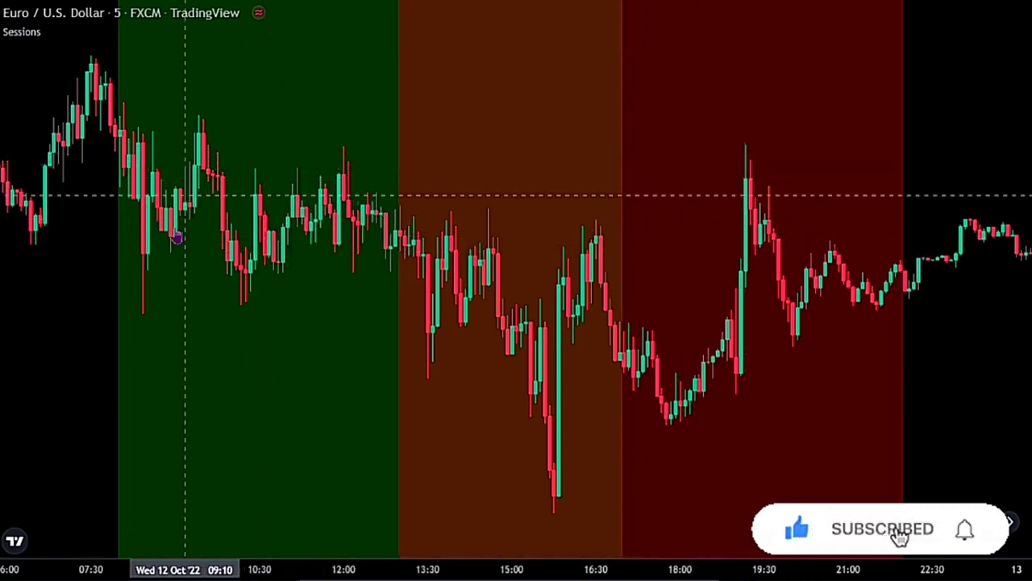
- Search 'SWI' and add the Swing high low support & resistance indicator
type("/")
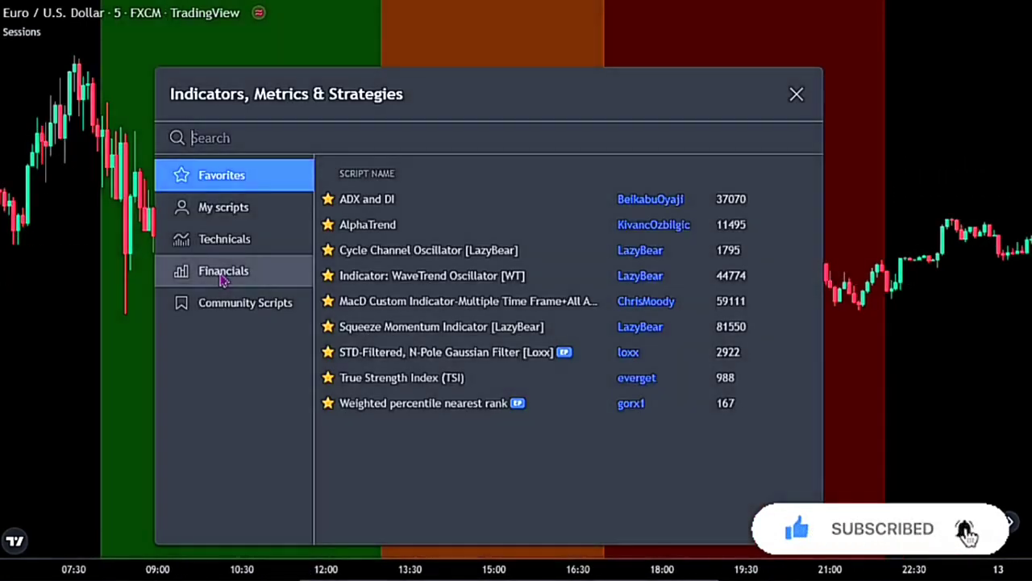
type("SWING")
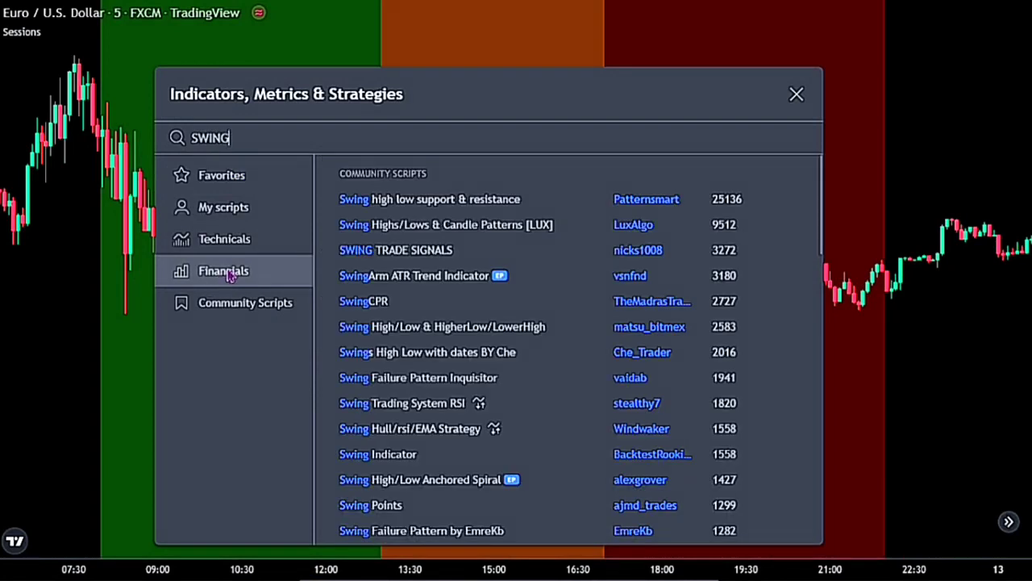
left_click(537, 208)
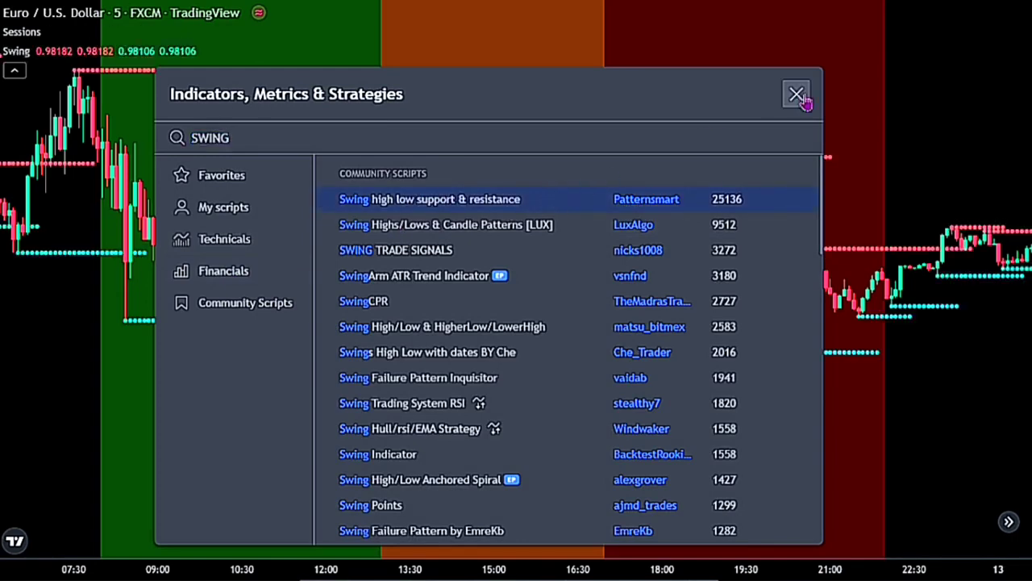
- Close the indicator search and confirm both Swing strengths remain at 5
left_click(797, 95)
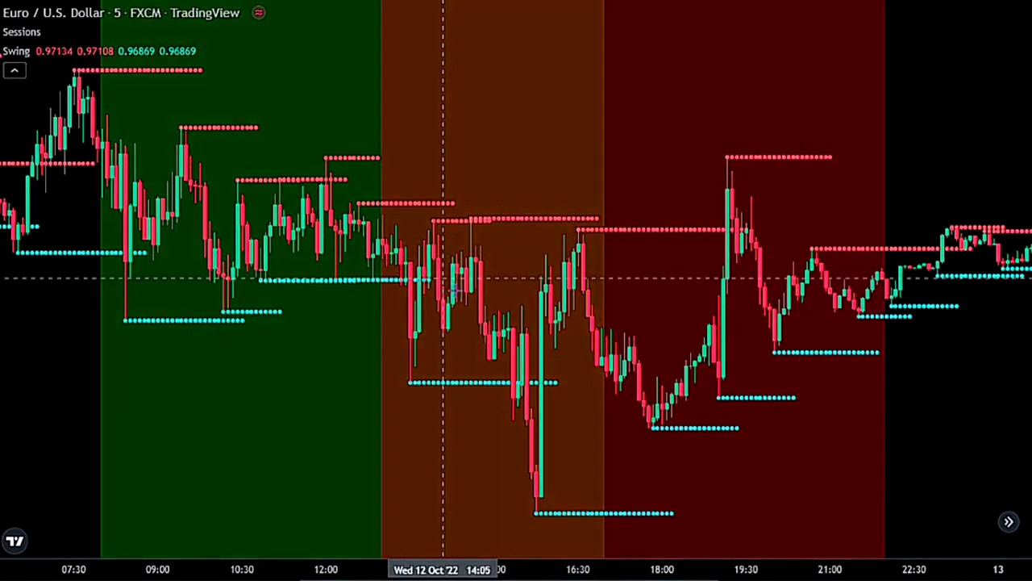
double_click(266, 181)
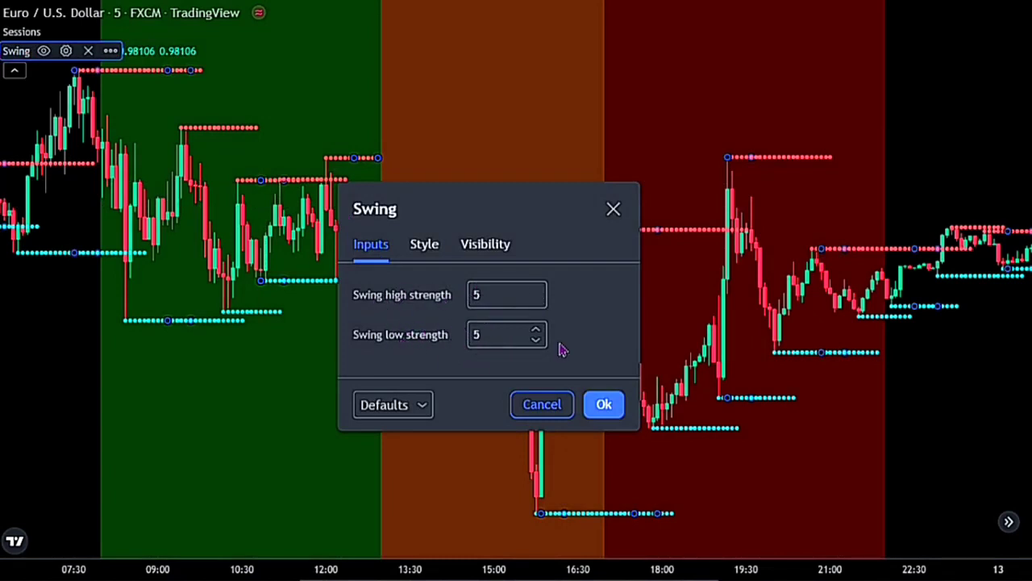
left_click(607, 406)
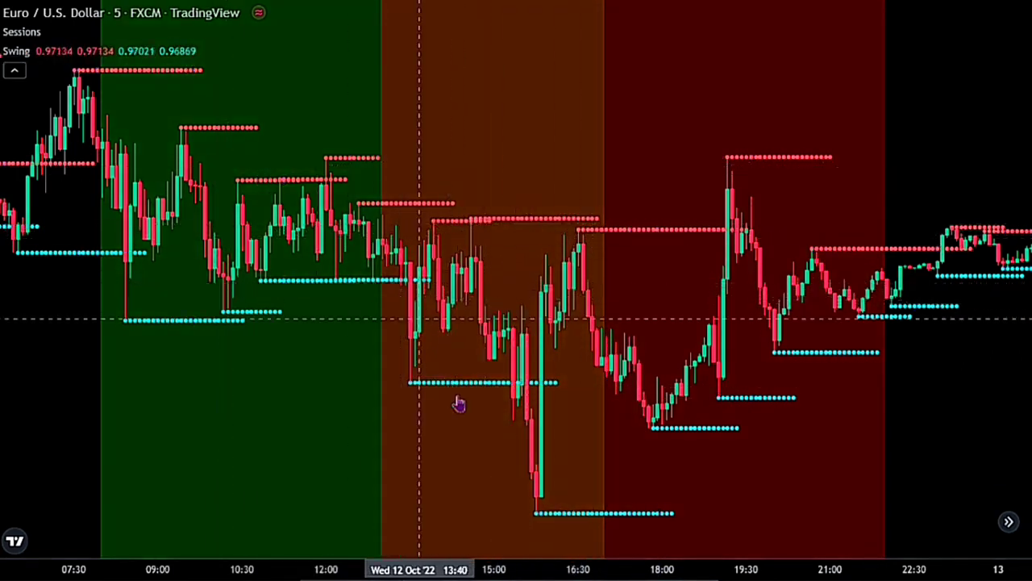
mouse_move(555, 508)
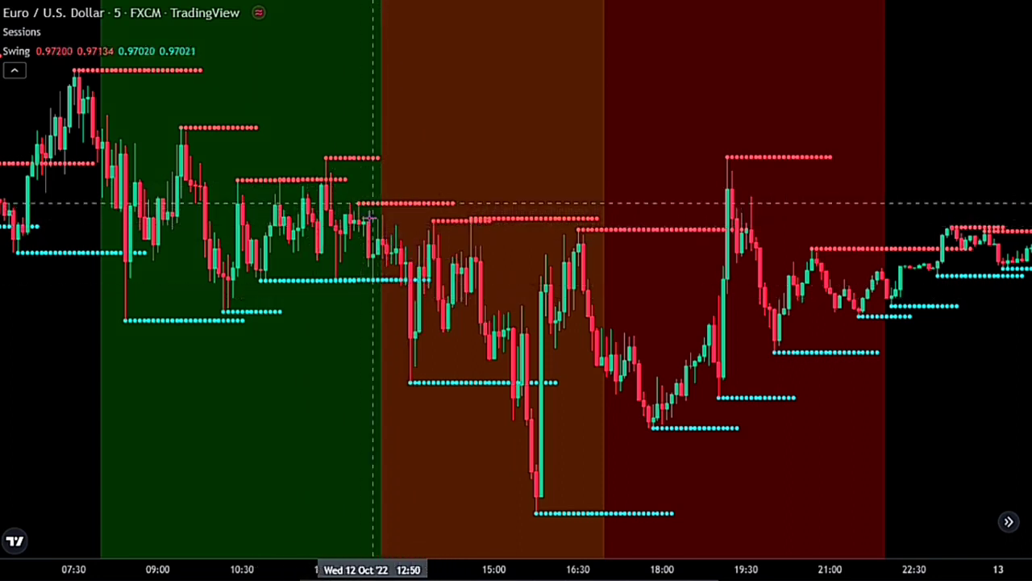
- Place a red horizontal ray at the swing low
left_click(379, 279)
left_click(586, 20)
left_click(588, 71)
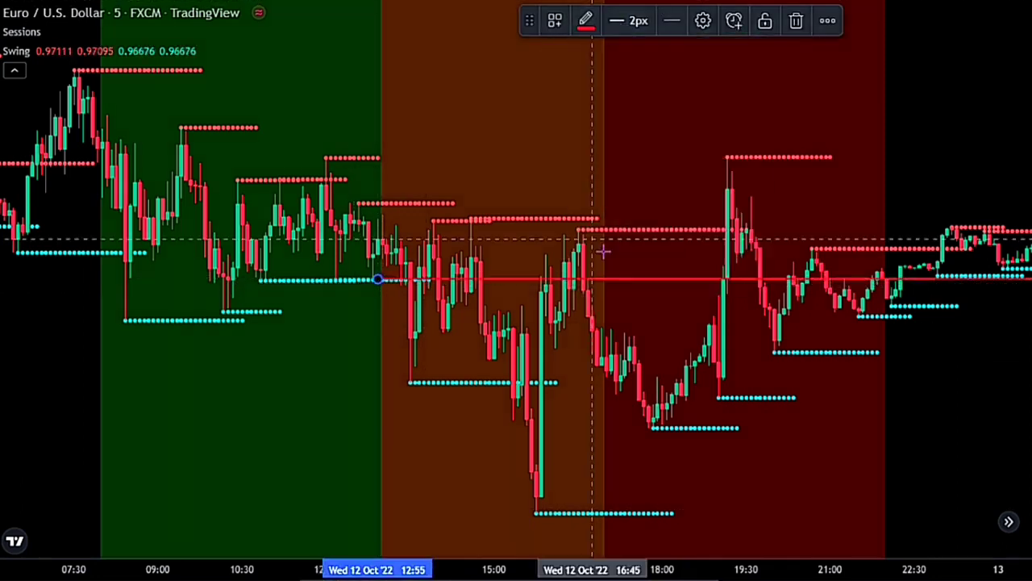
left_click(378, 195)
- Place a green horizontal ray at the swing high
left_click(378, 203)
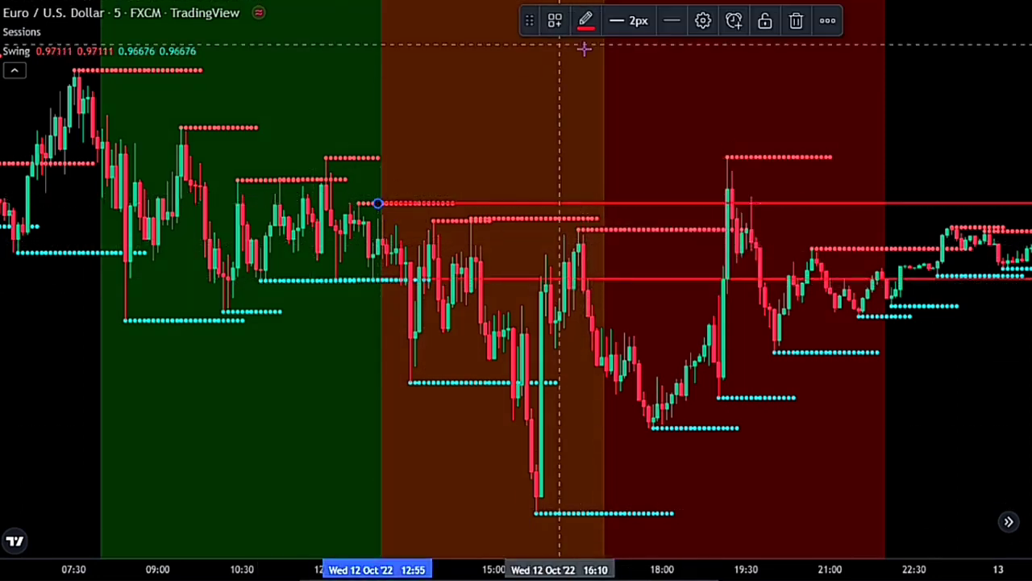
left_click(584, 21)
left_click(586, 226)
left_click(499, 128)
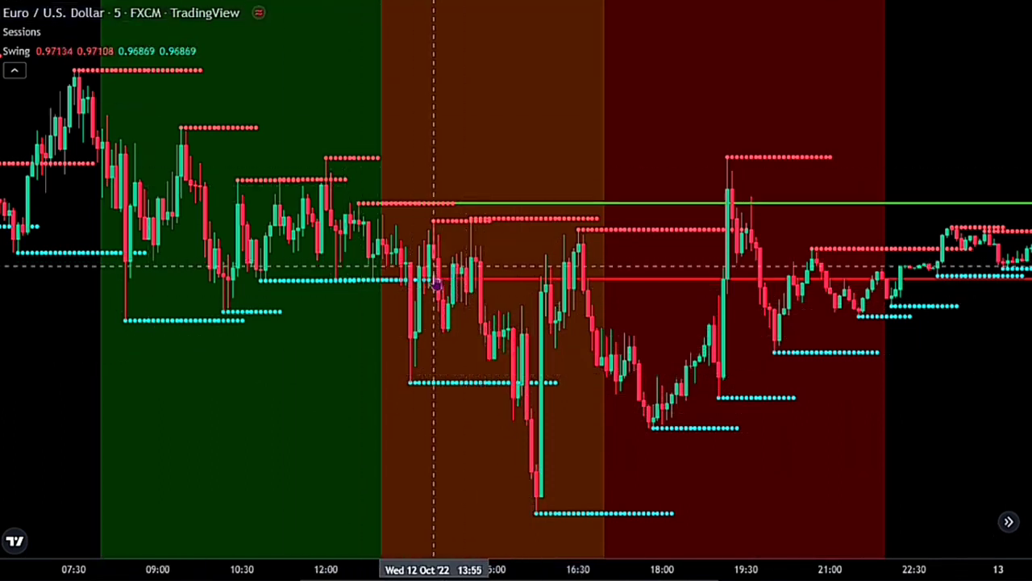
- Delete both horizontal rays and pan the chart to Thursday 13 October's sessions
left_click_drag(379, 186, 425, 291)
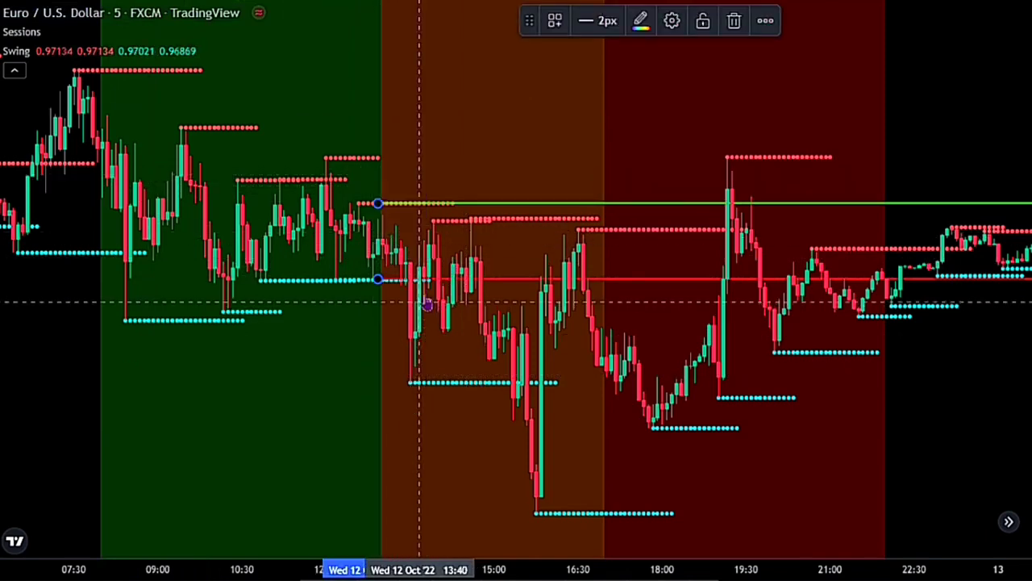
left_click(731, 23)
scroll(739, 28, "right", 5)
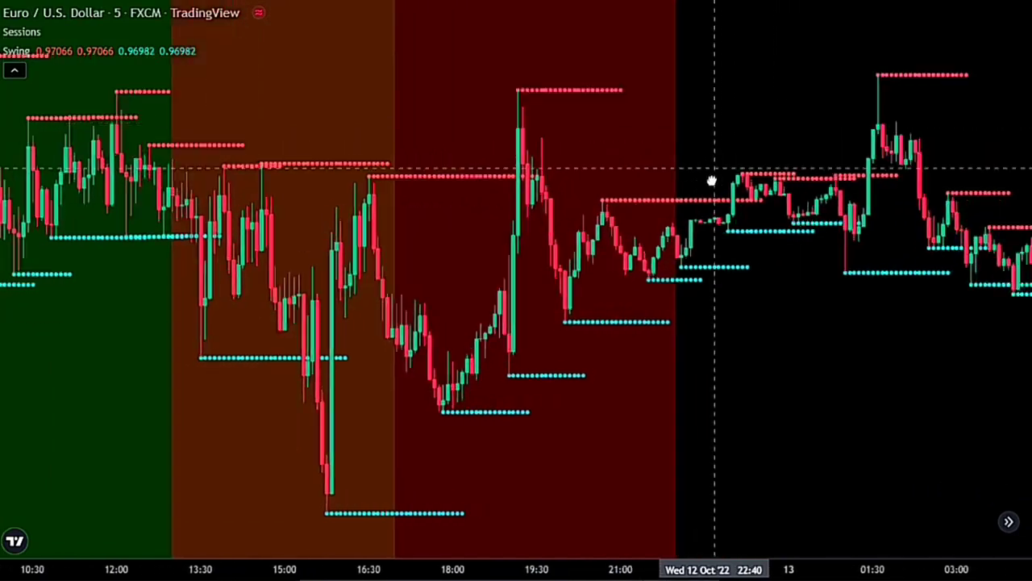
left_click_drag(715, 178, 422, 223)
left_click_drag(682, 198, 353, 272)
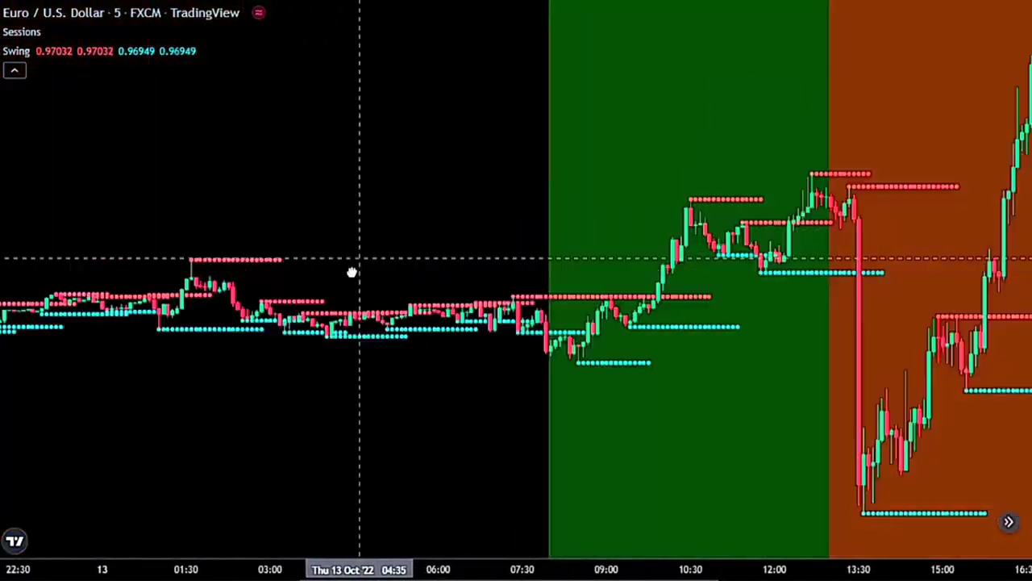
left_click_drag(846, 269, 486, 327)
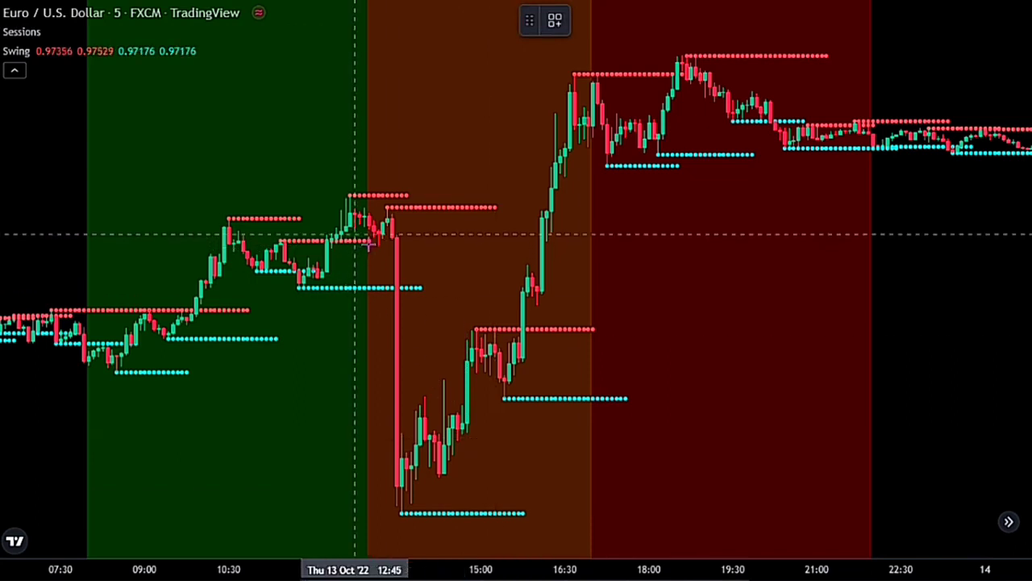
- Mark Thursday's orange-session breakdown with a down arrow, then pan to Friday 14 October
left_click(374, 490)
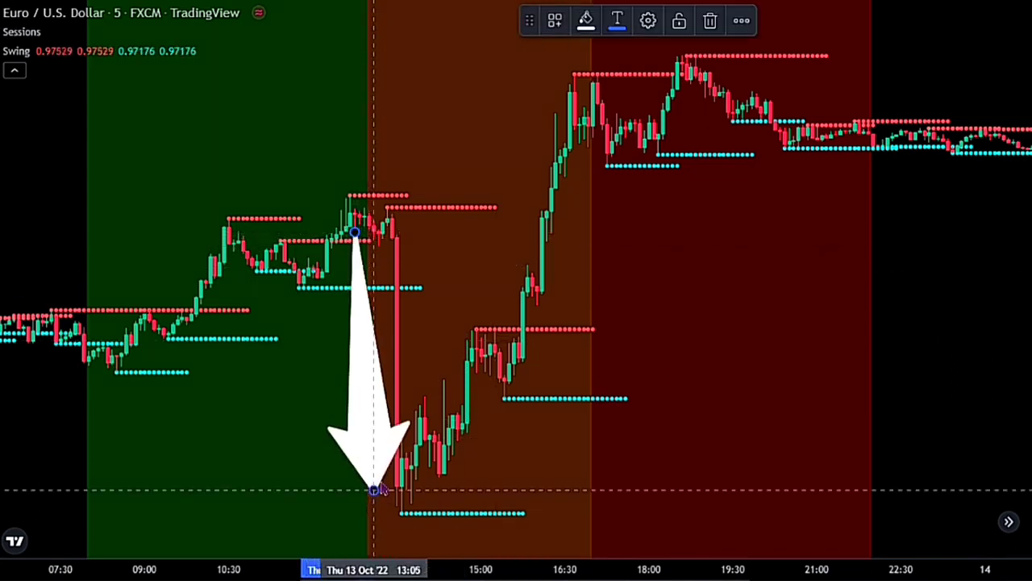
left_click(433, 234)
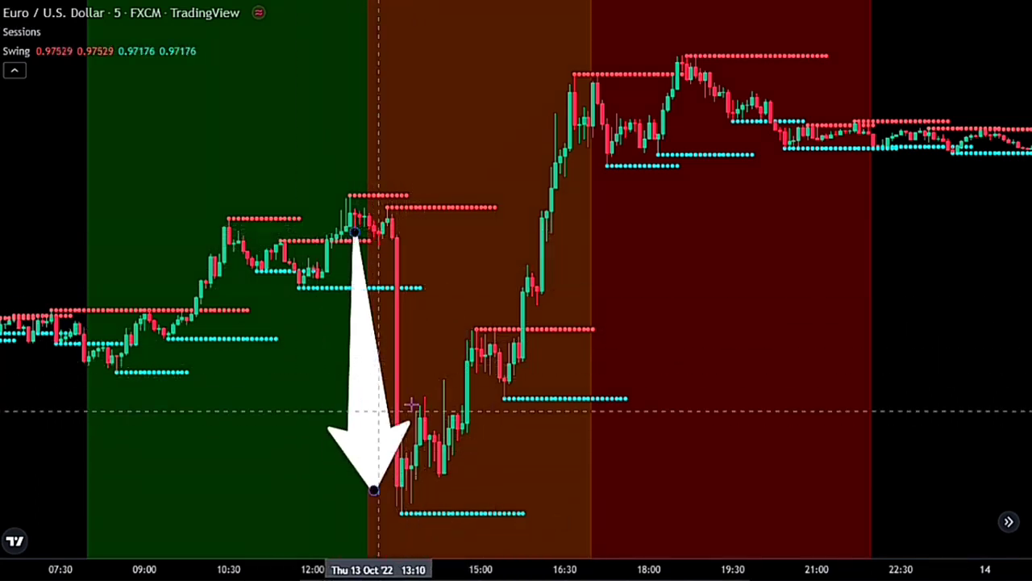
left_click_drag(784, 318, 450, 323)
left_click_drag(779, 282, 456, 285)
left_click_drag(569, 322, 193, 325)
left_click_drag(730, 242, 491, 261)
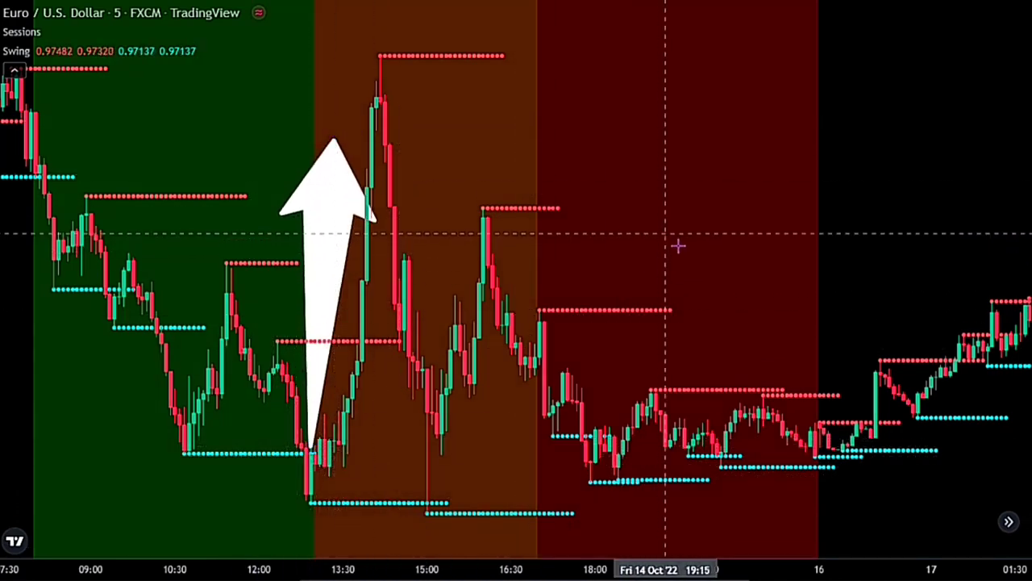
- Mark Monday 17 October's orange-session breakout with an up arrow, then pan to Tuesday 18 October
left_click_drag(679, 244, 476, 258)
left_click_drag(782, 247, 315, 251)
left_click_drag(741, 262, 291, 329)
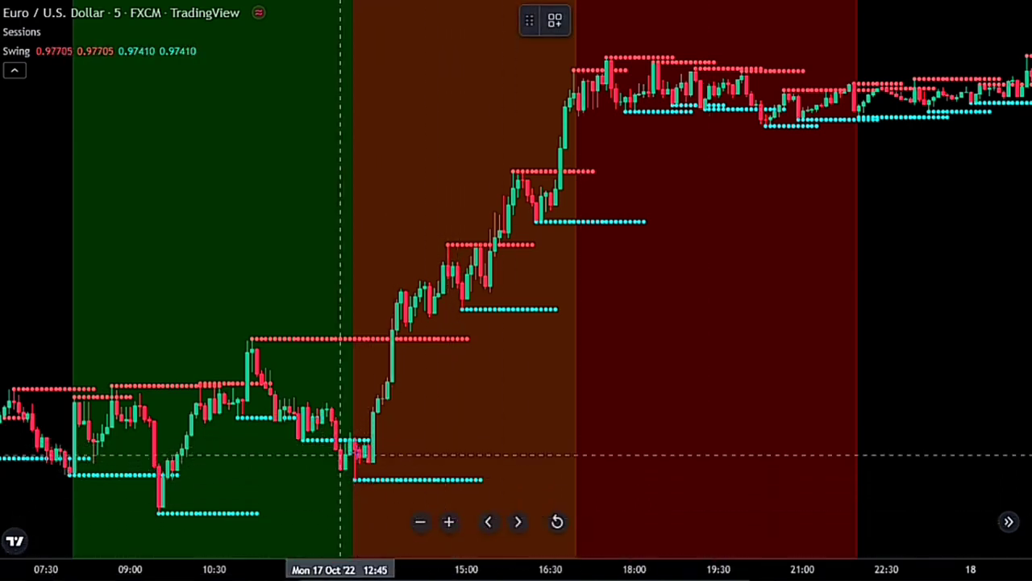
mouse_move(344, 443)
left_mouse_down()
mouse_move(371, 290)
mouse_move(443, 42)
left_mouse_up()
left_click(317, 396)
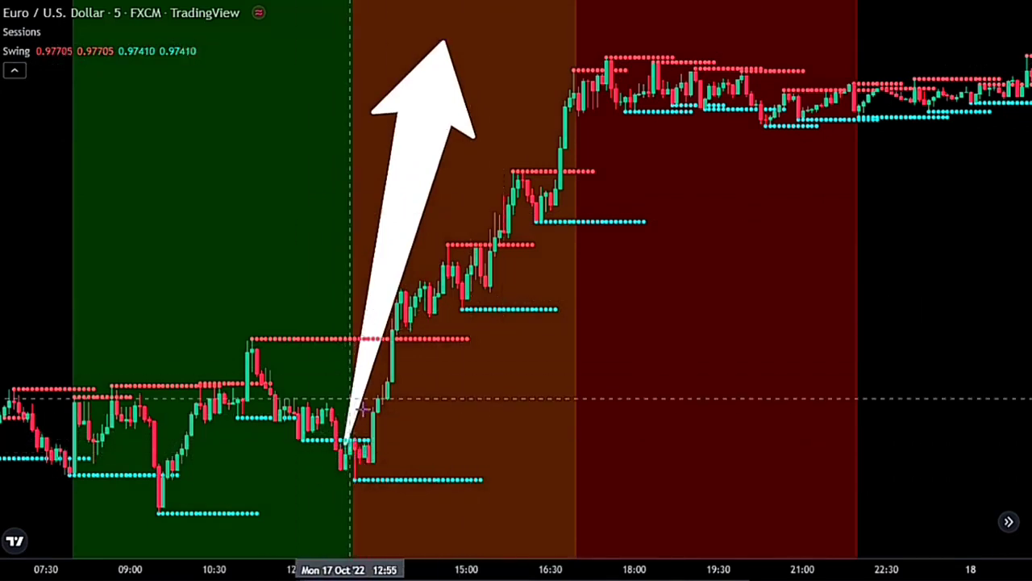
left_click_drag(737, 316, 339, 315)
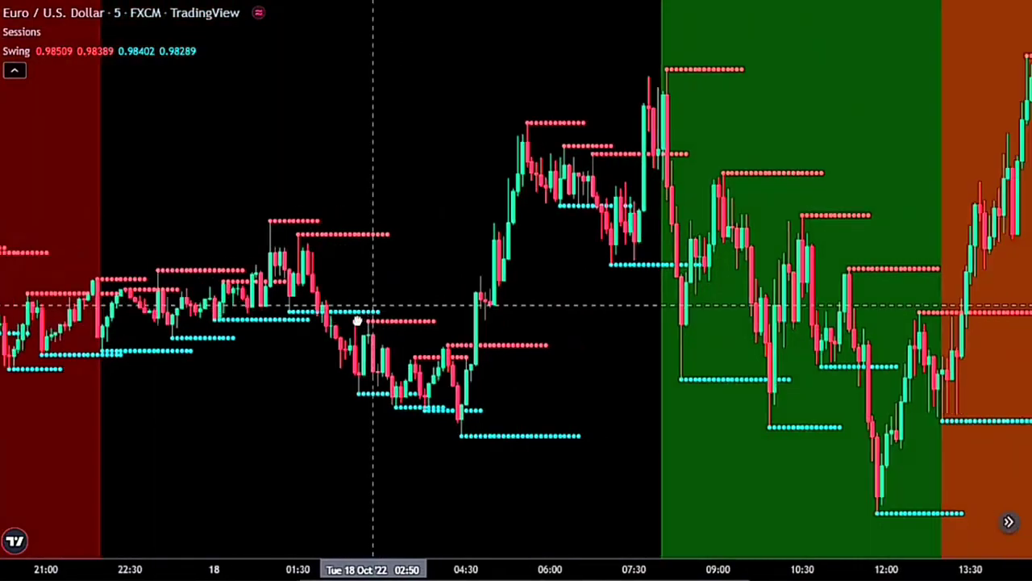
- Draw a white up arrow on Tue 18 Oct from the orange session start to the swing-high breakout
left_click_drag(883, 224, 293, 295)
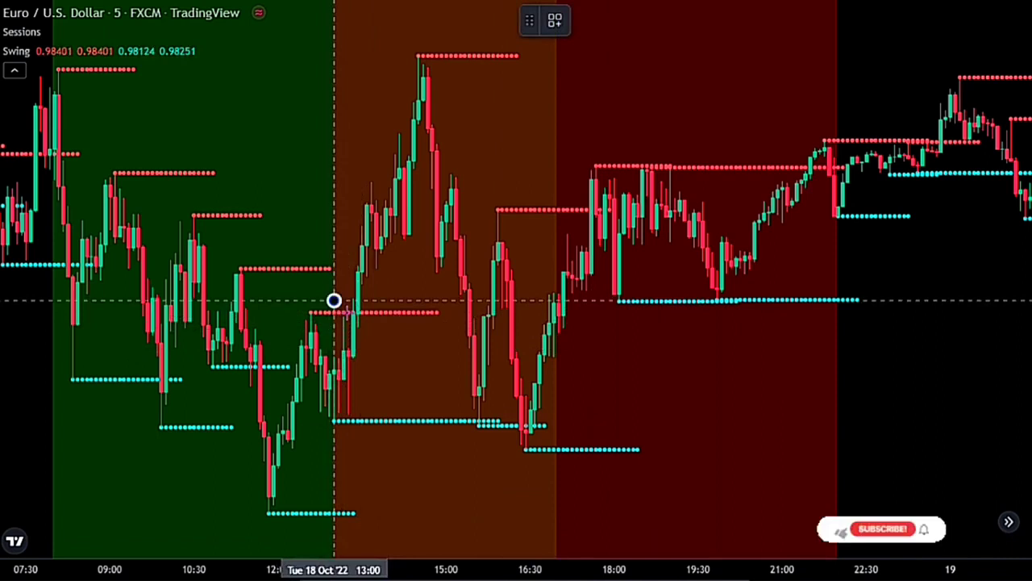
mouse_move(343, 219)
left_mouse_down()
mouse_move(357, 143)
mouse_move(384, 90)
left_mouse_up()
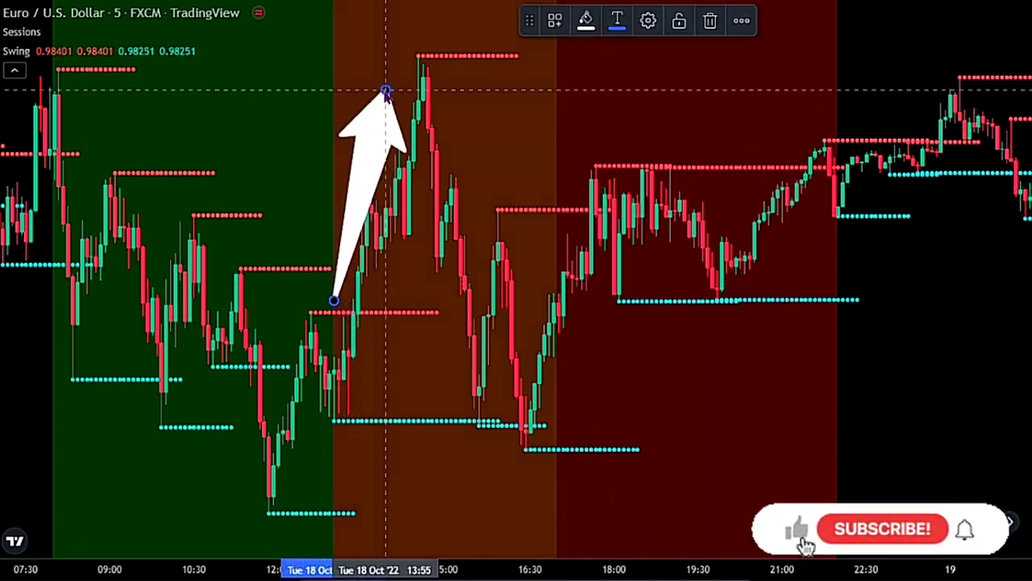
left_click(497, 173)
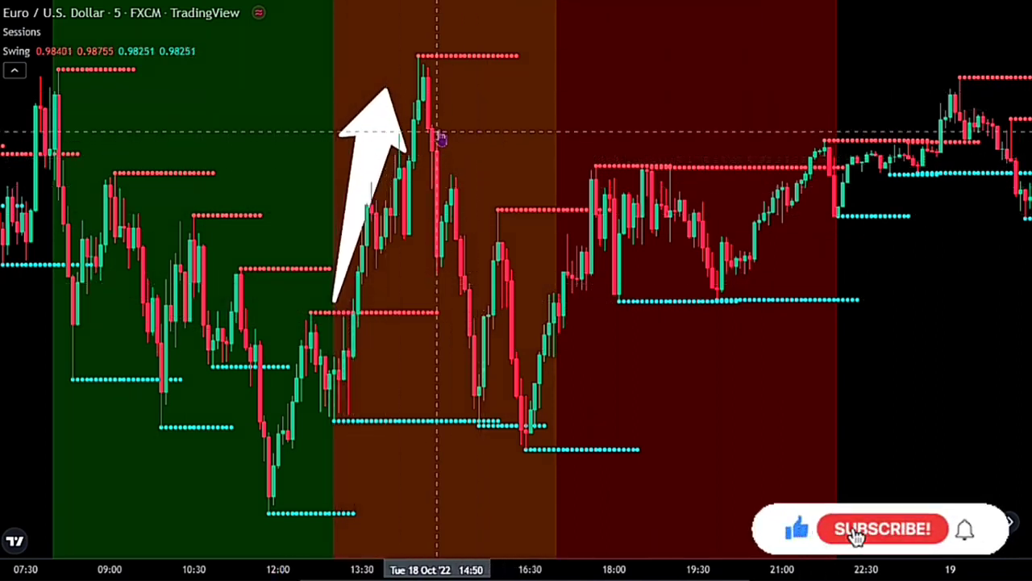